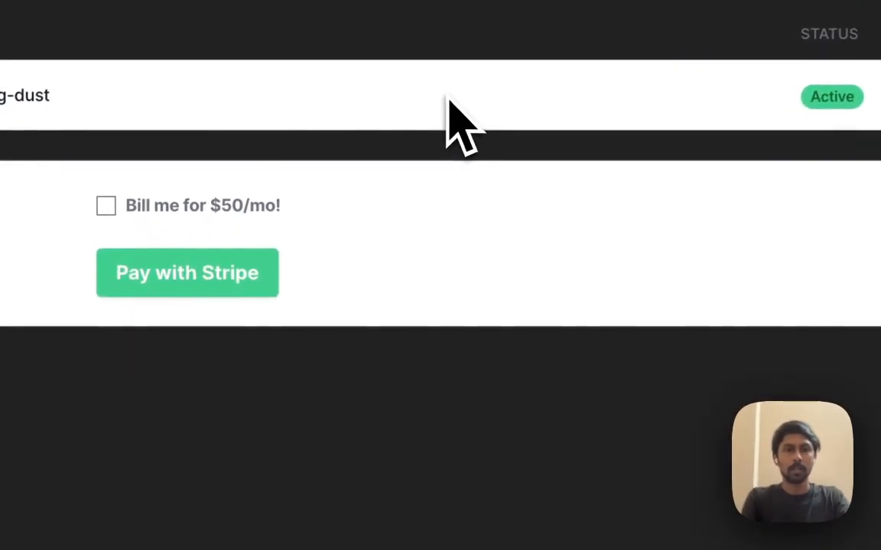
Open the falling-dust project's Hasura console and browse the users table in its database
left_click(448, 95)
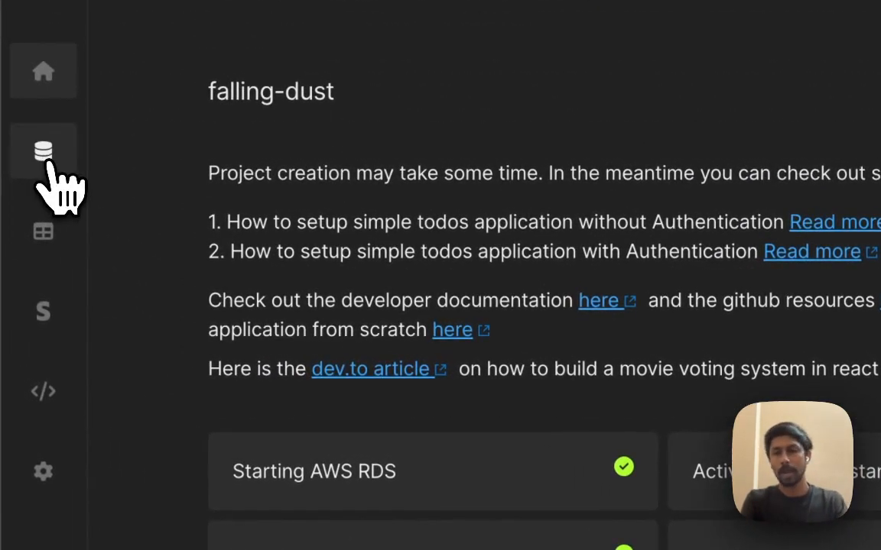
left_click(43, 153)
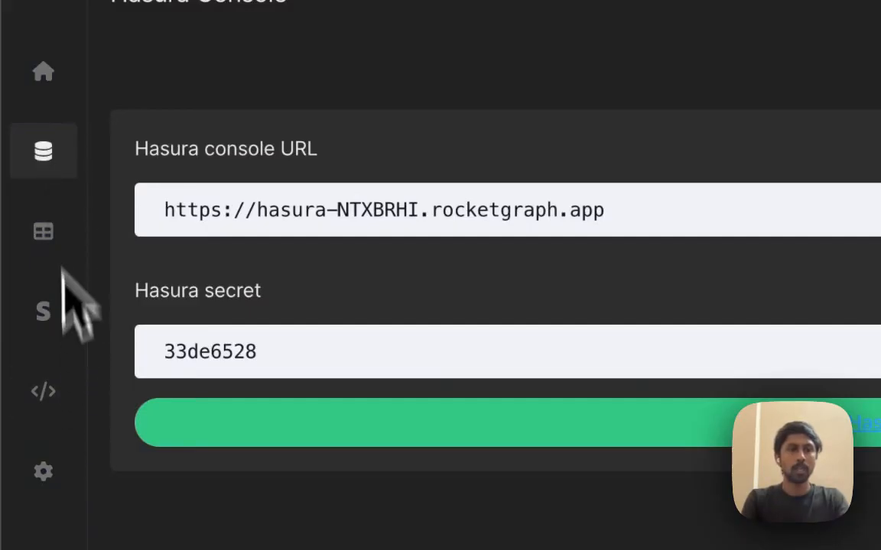
left_click(825, 420)
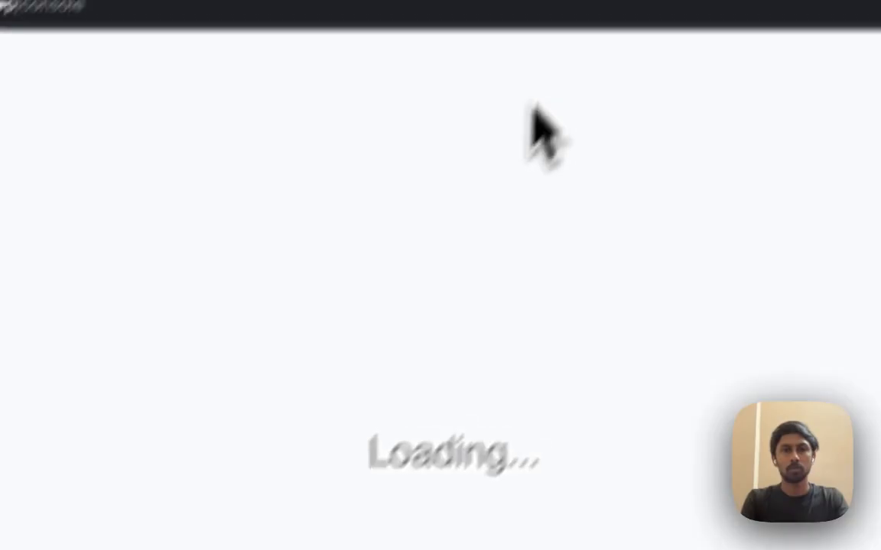
left_click(470, 53)
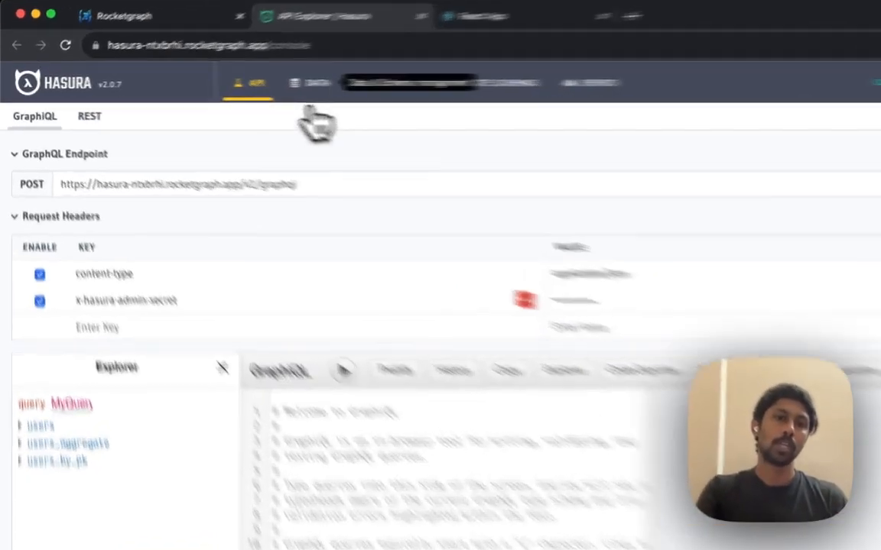
left_click(252, 84)
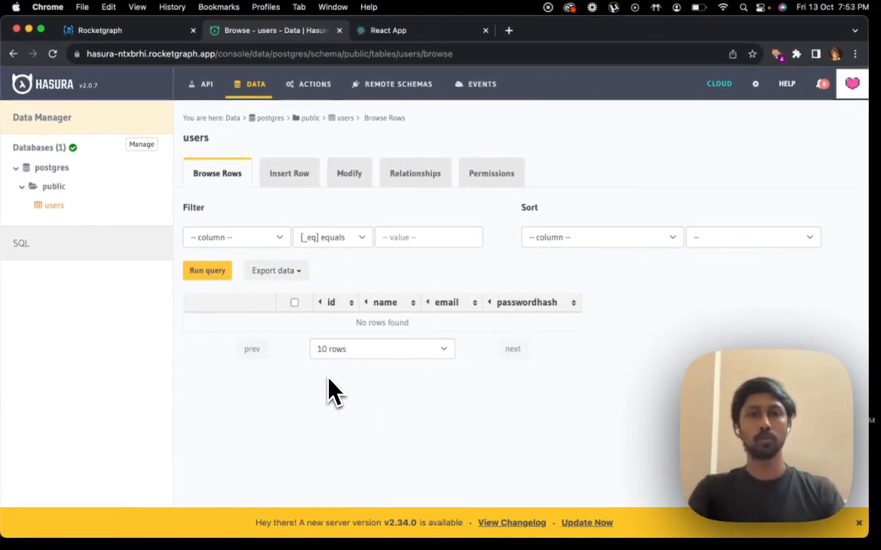
Switch to the Rocketgraph documentation and review the column properties required for the todos table
key("ctrl+Up")
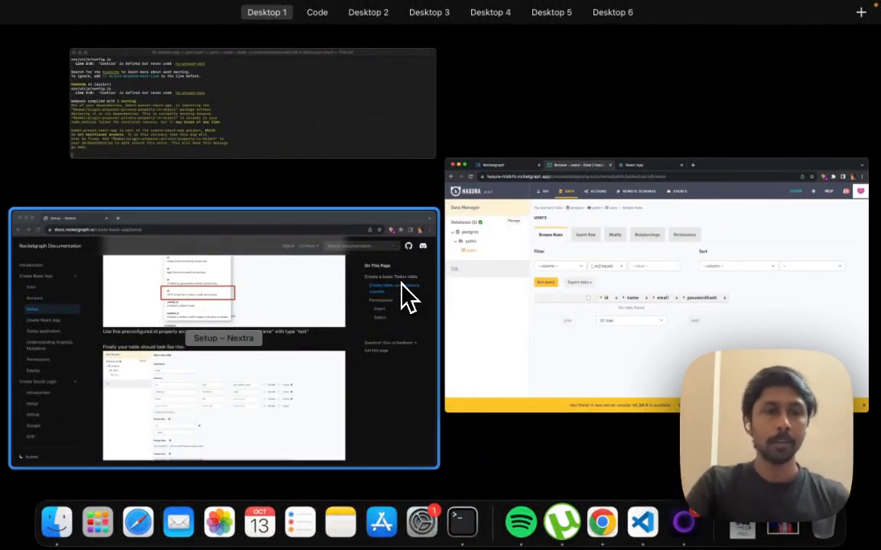
left_click(407, 297)
scroll(292, 205, "up", 10)
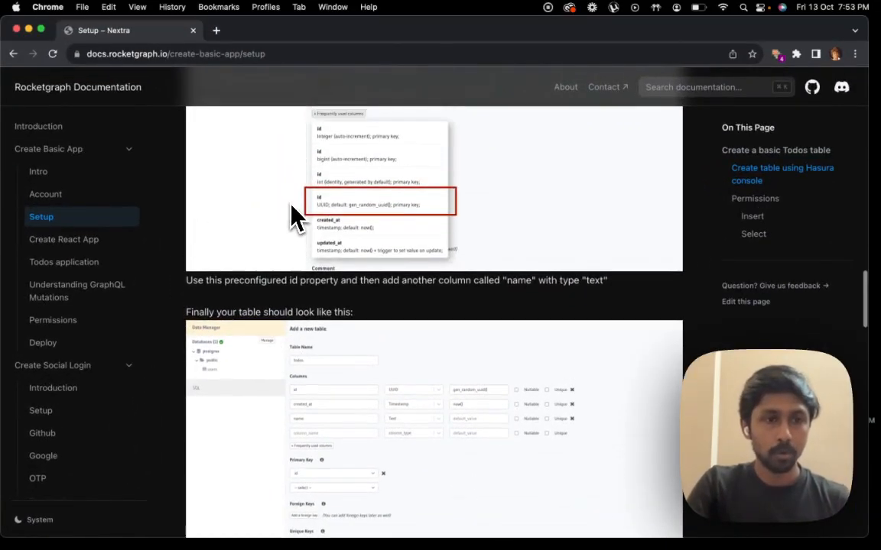
scroll(291, 205, "down", 5)
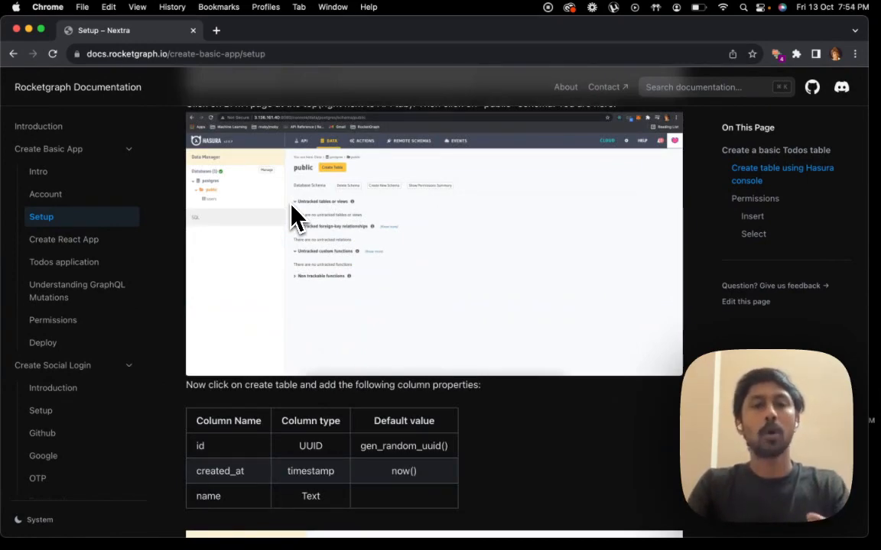
Return to the Hasura console and start a new table named todos in the public schema
key("ctrl+Up")
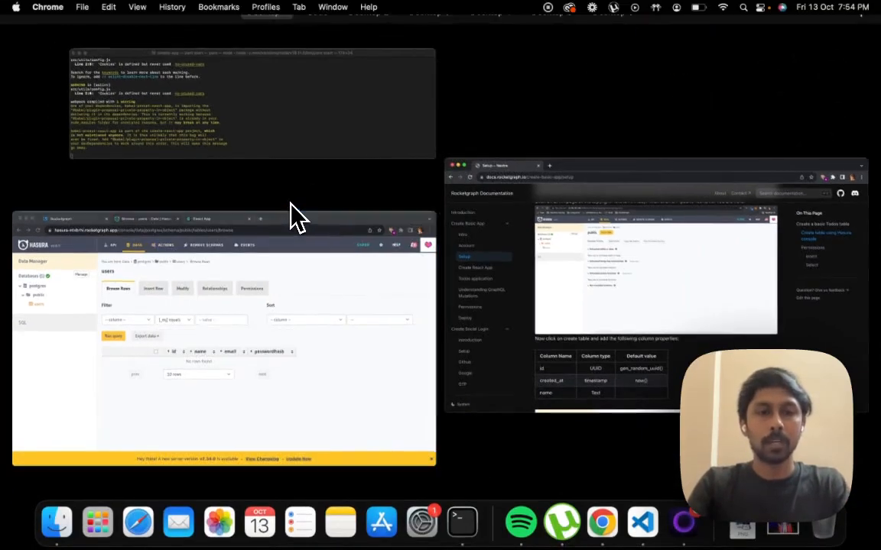
left_click(331, 267)
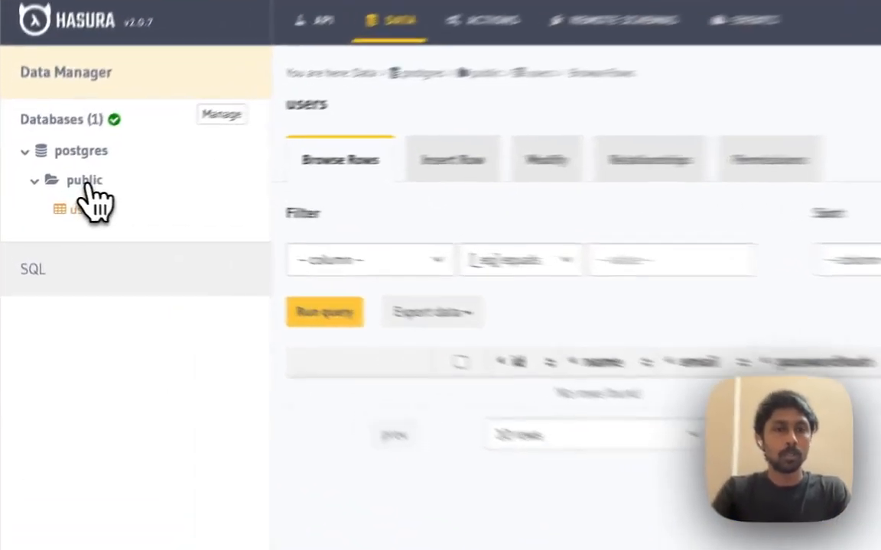
left_click(54, 187)
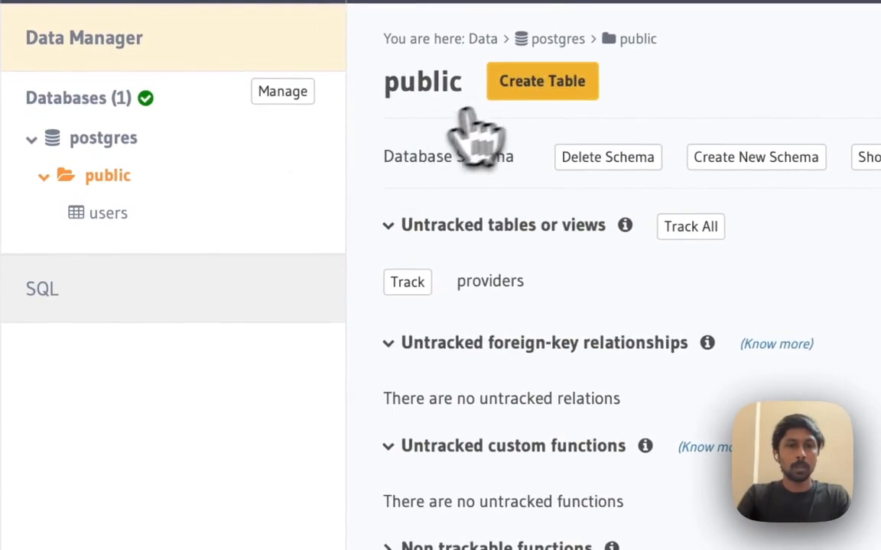
left_click(269, 138)
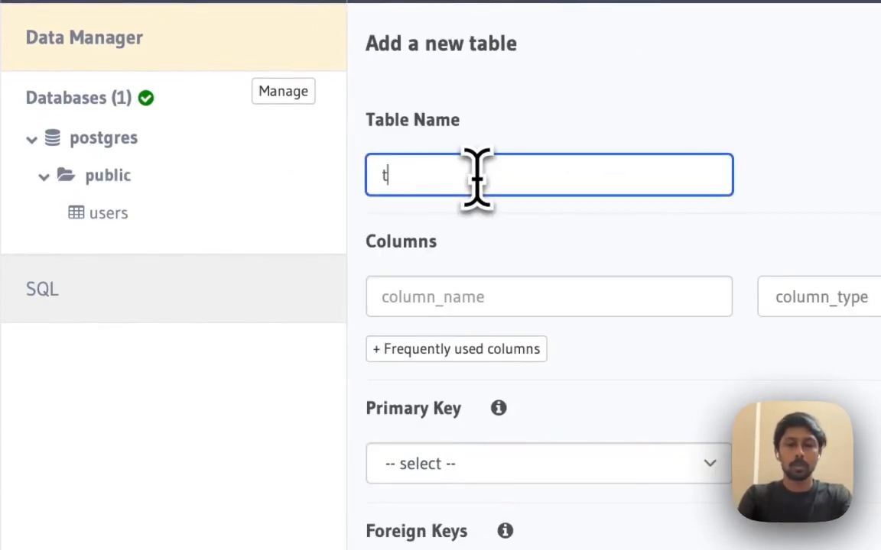
Add the predefined id column (UUID, default gen_random_uuid(), primary key) and created_at column (timestamp, default now()) to the todos table
left_click(468, 349)
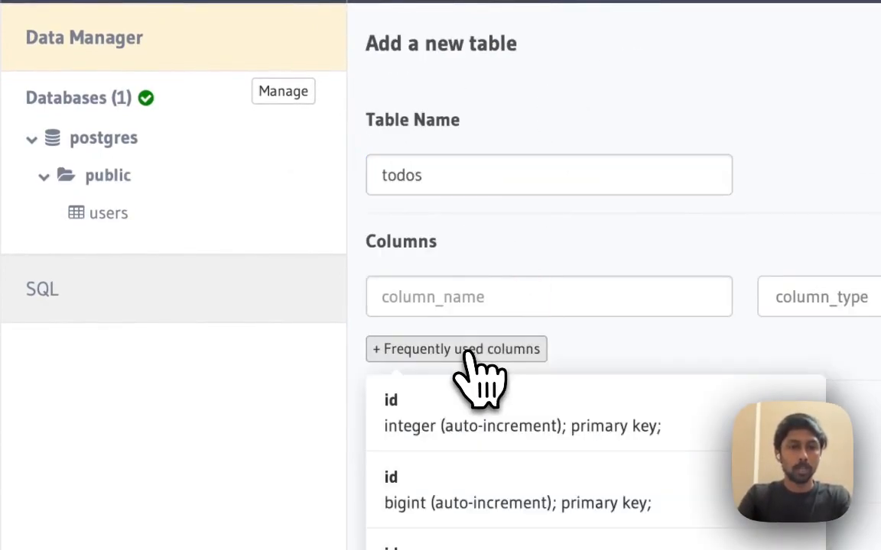
left_click(452, 417)
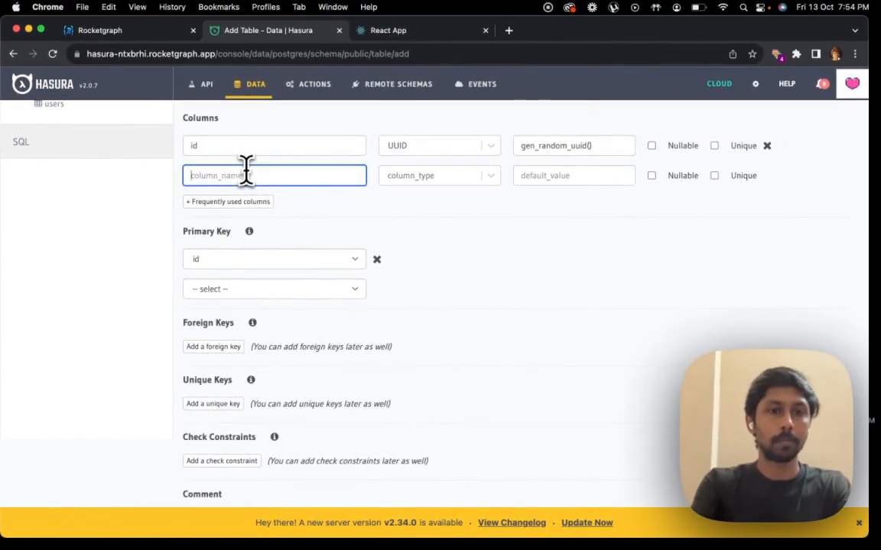
left_click(242, 201)
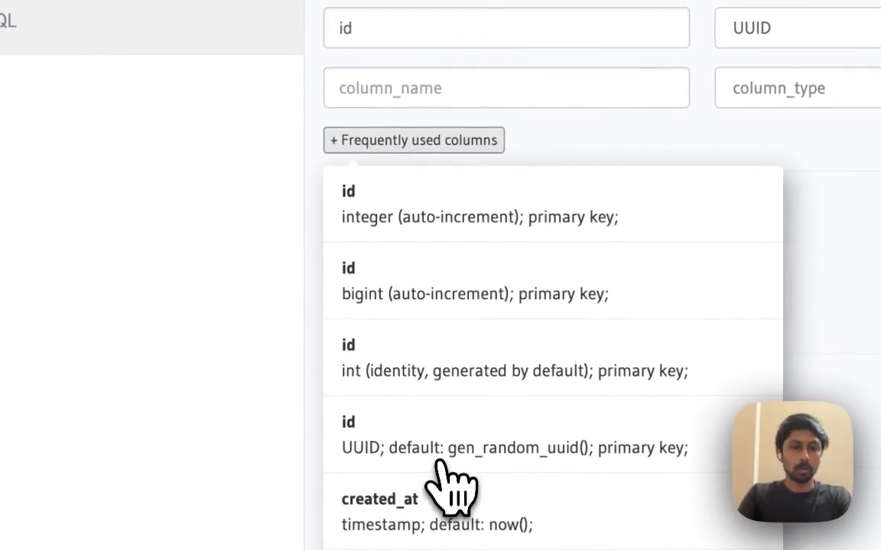
left_click(443, 465)
Add a column called name with type Text to the todos table
left_click(474, 80)
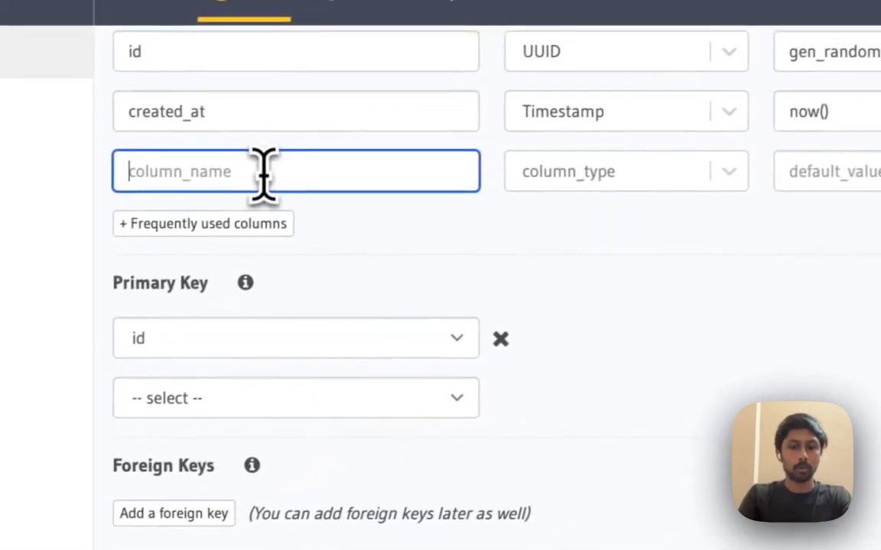
type("name")
left_click(550, 177)
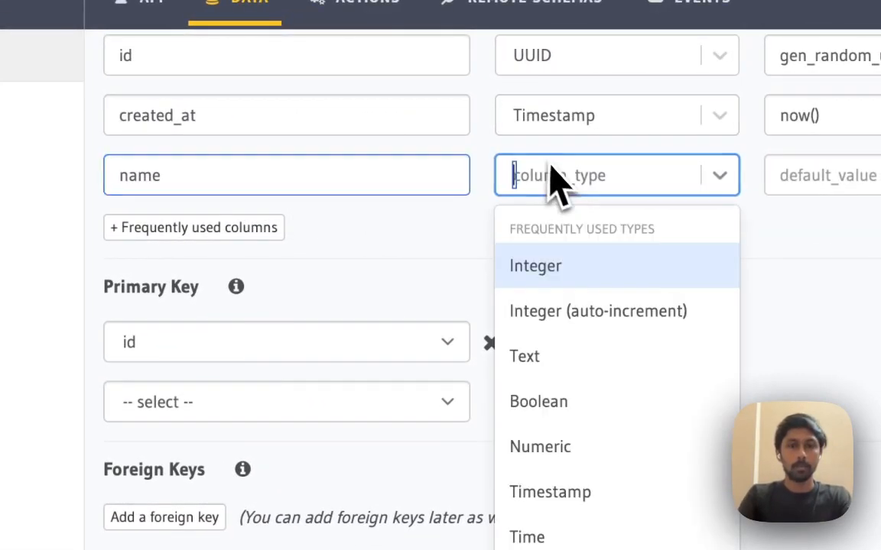
left_click(547, 355)
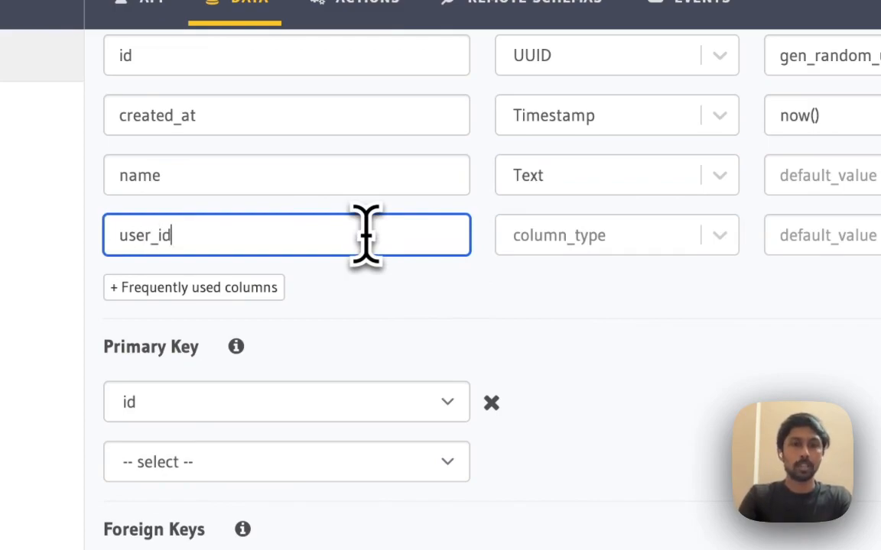
Add a user_id column of type UUID and create the todos table
left_click(611, 237)
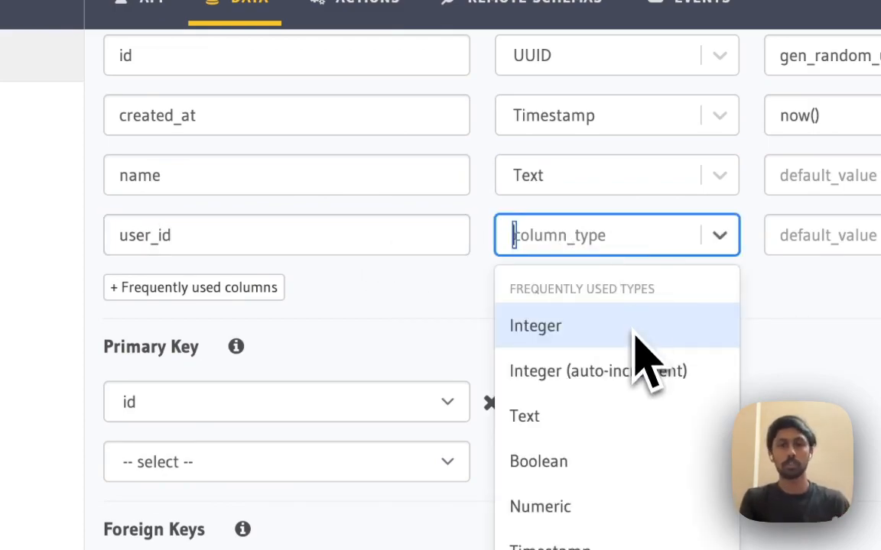
scroll(643, 314, "down", 3)
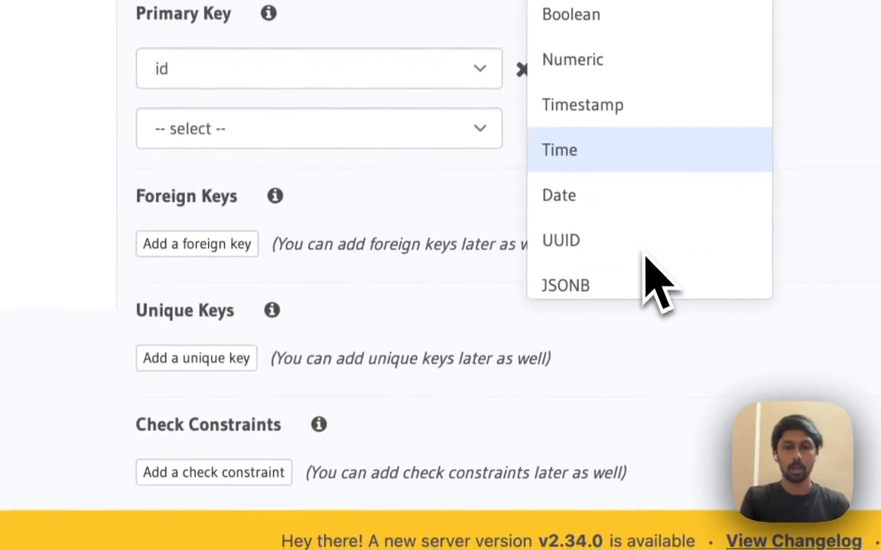
left_click(633, 245)
scroll(511, 229, "down", 5)
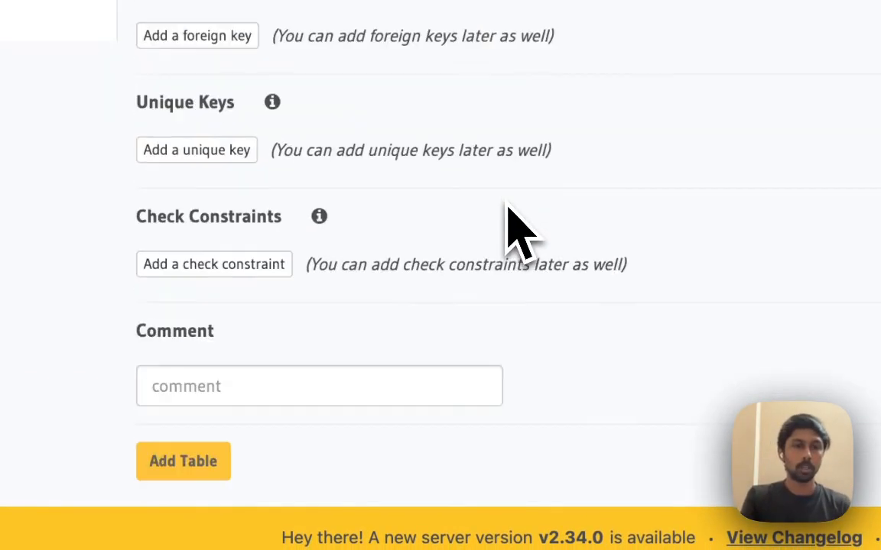
left_click(260, 434)
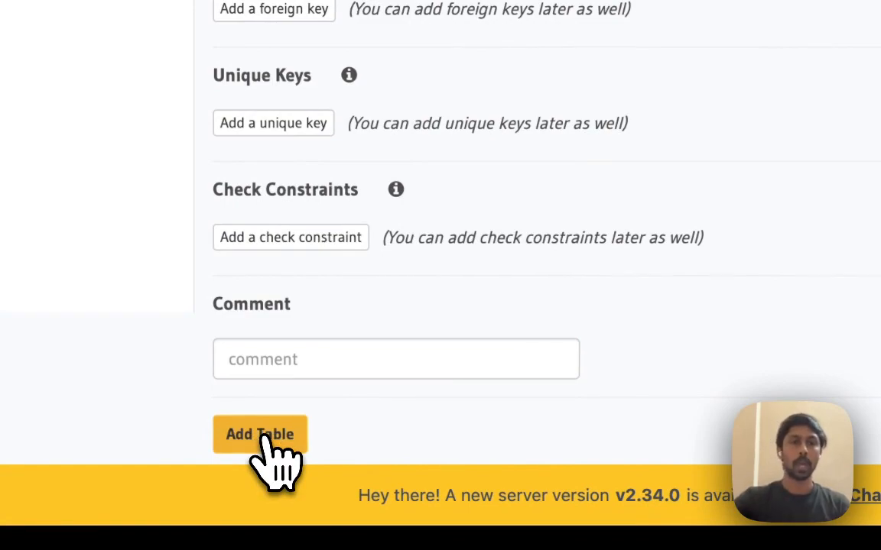
Add a role named user in the todos table's permissions and open its insert permission
scroll(526, 246, "up", 5)
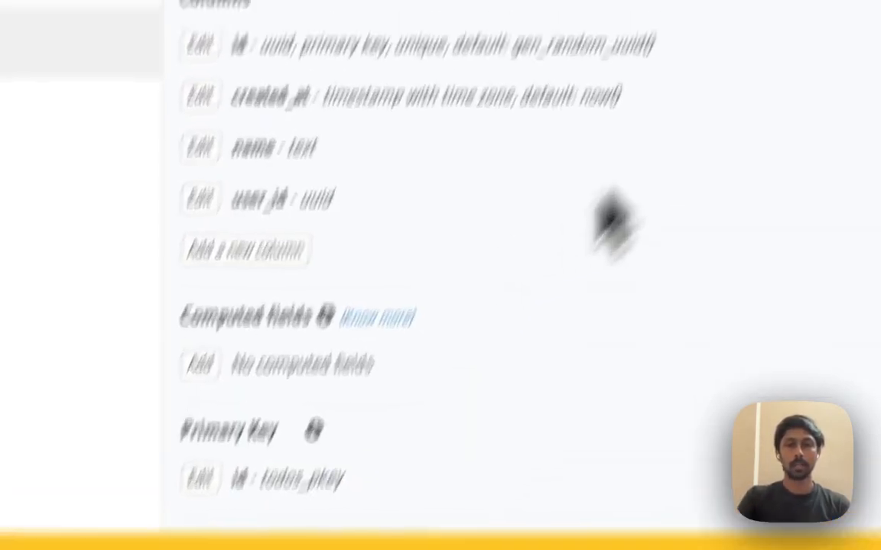
left_click(669, 123)
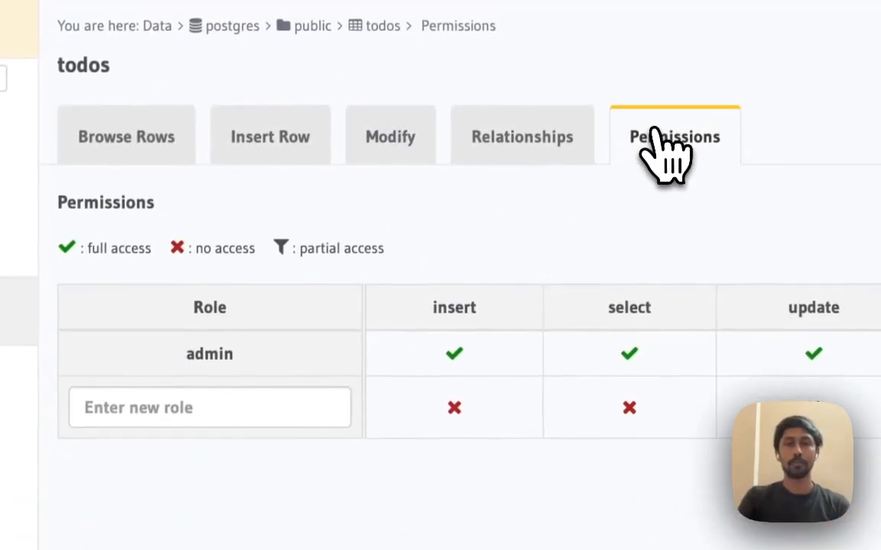
left_click(270, 410)
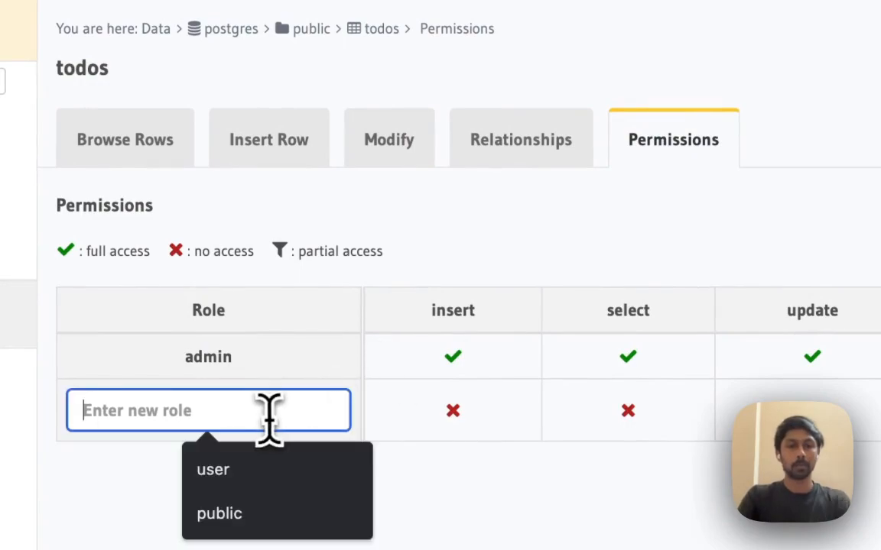
left_click(486, 432)
Allow the user role to insert rows without any checks and to set all columns
scroll(482, 434, "down", 5)
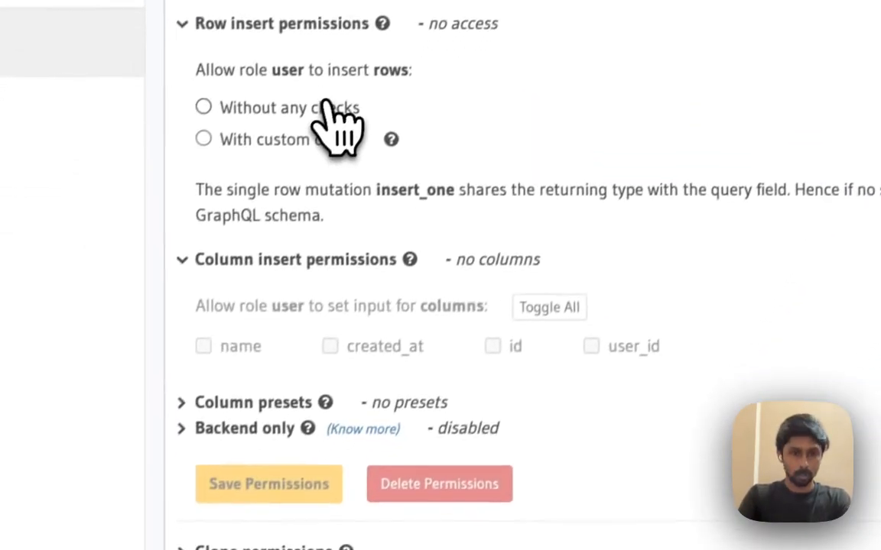
left_click(329, 107)
scroll(466, 390, "down", 2)
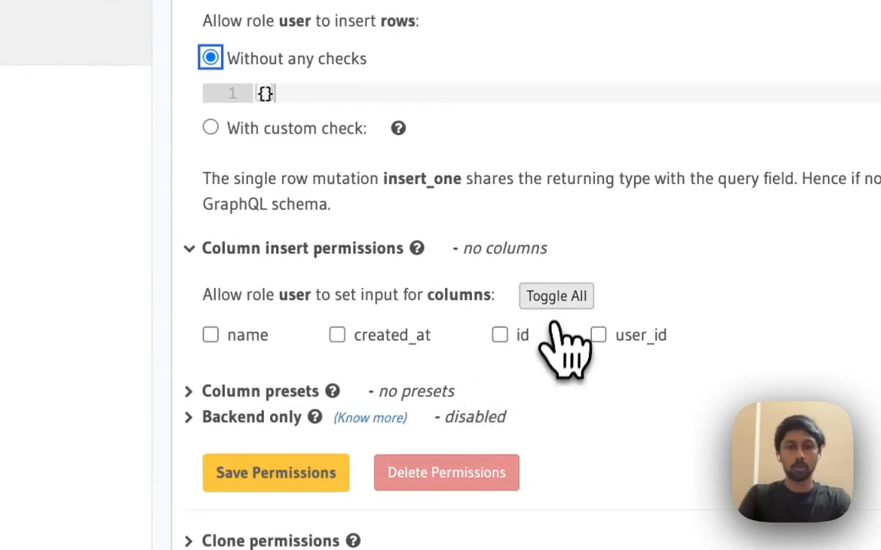
scroll(251, 314, "down", 3)
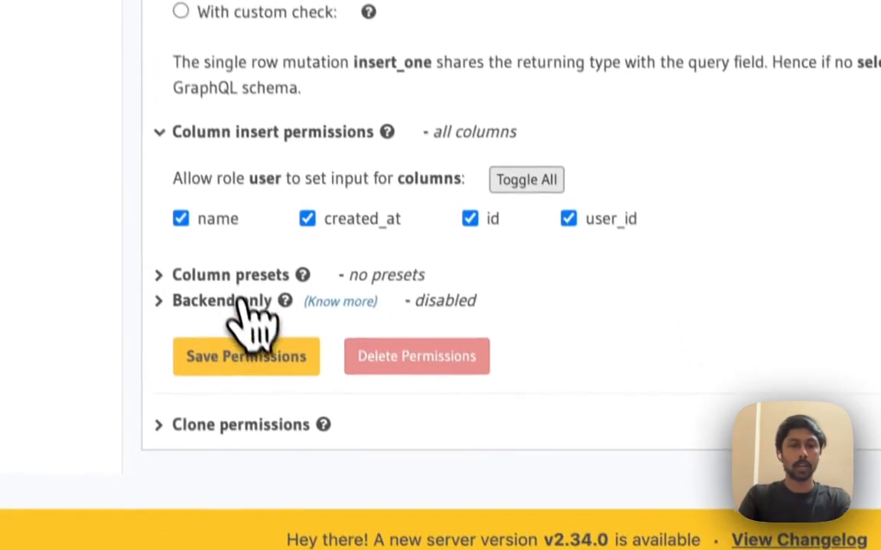
Preset the user_id column on insert from the session variable X-Hasura-User-Id and save the insert permissions
left_click(237, 285)
scroll(501, 325, "down", 3)
left_click(339, 217)
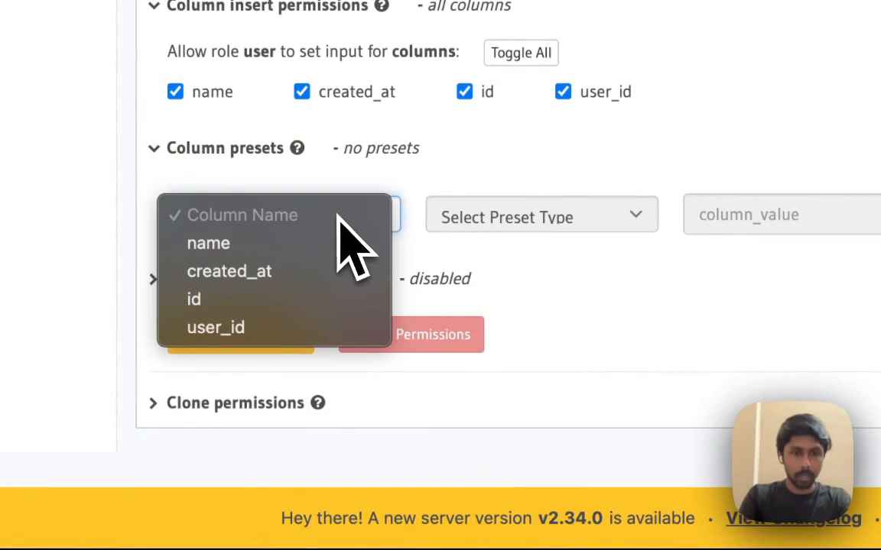
left_click(290, 327)
left_click(532, 227)
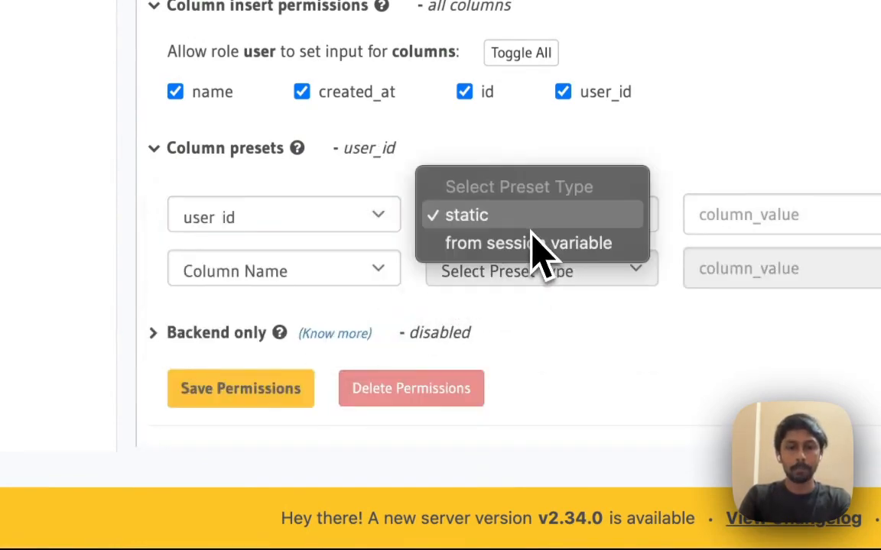
left_click(535, 245)
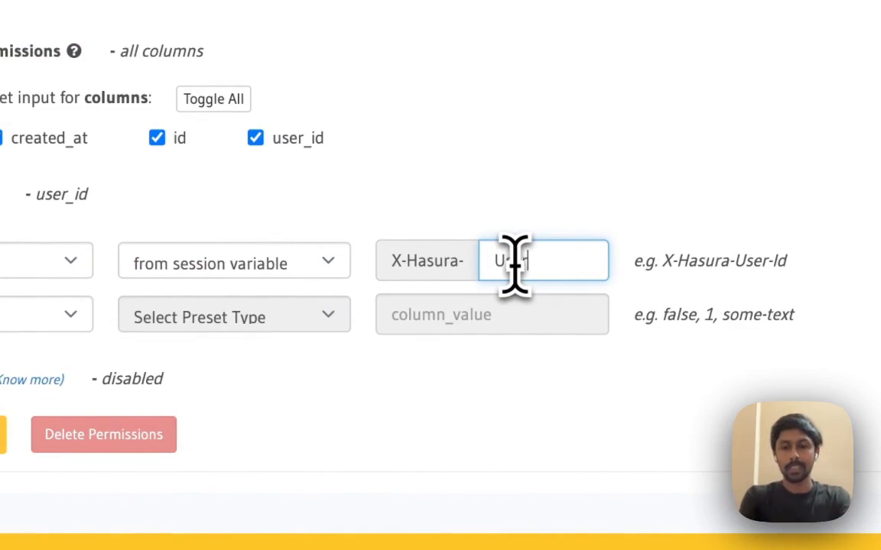
left_click(515, 265)
type("User-Id")
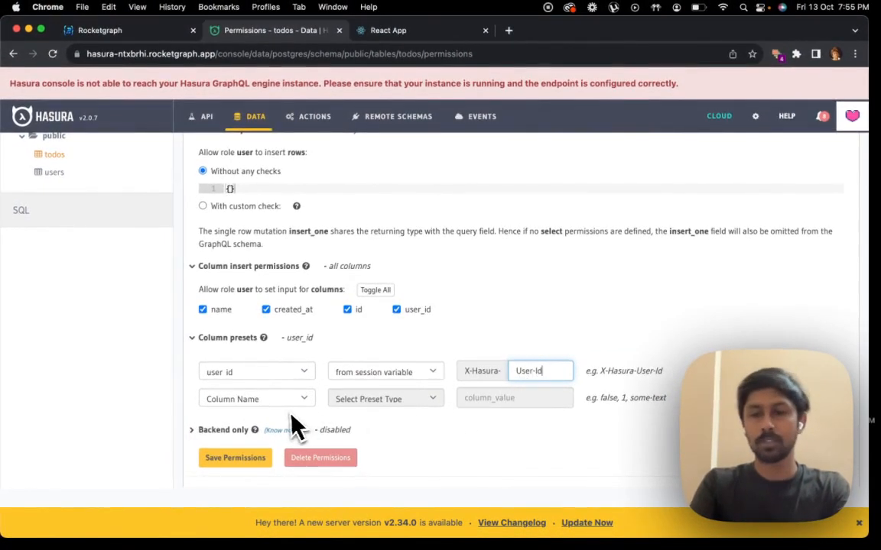
scroll(296, 428, "down", 1)
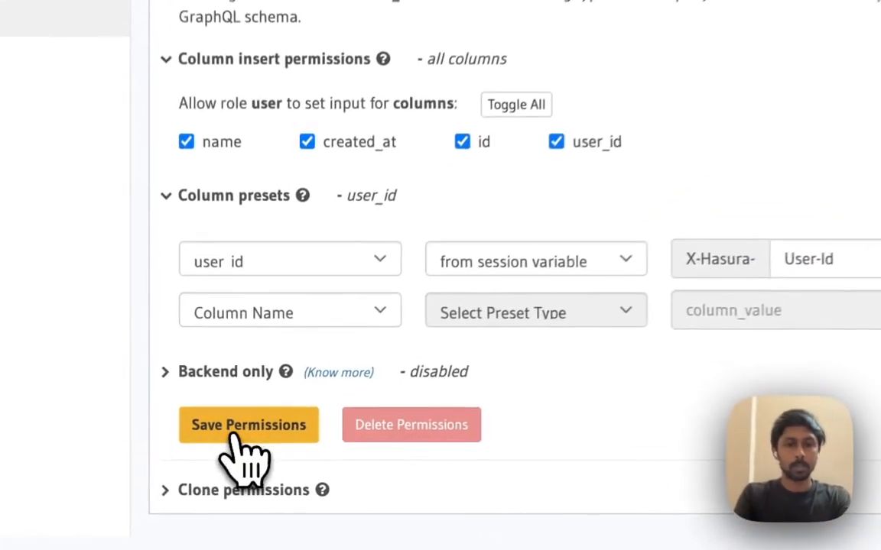
left_click(233, 431)
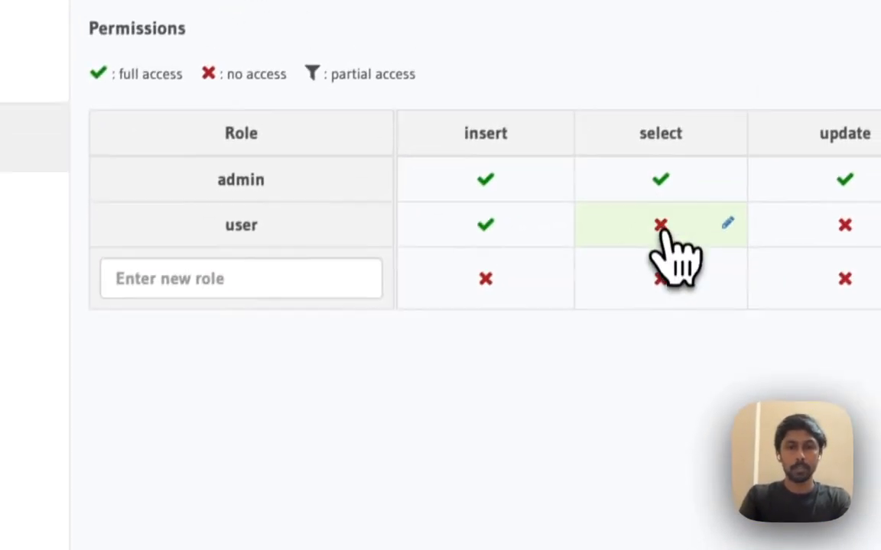
Give the user role's select permission on todos a custom row check on user_id with the _eq operator
left_click(708, 115)
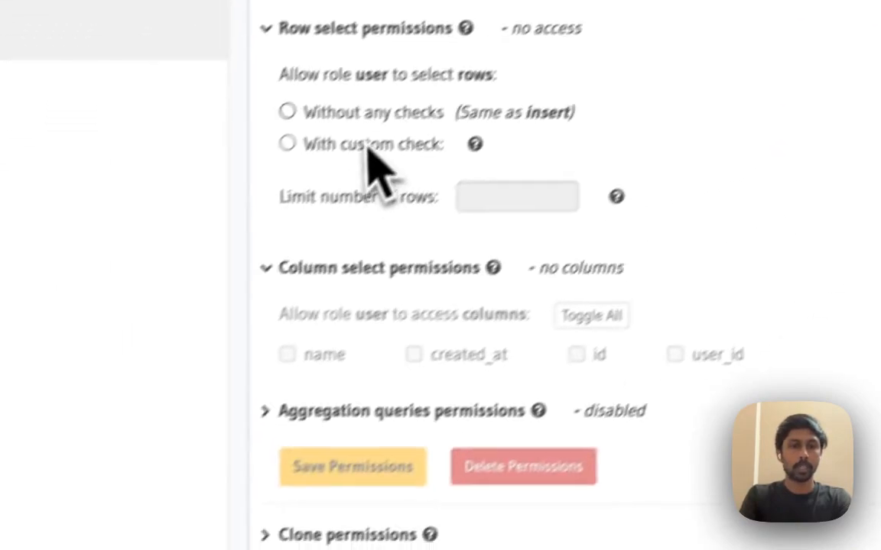
left_click(194, 275)
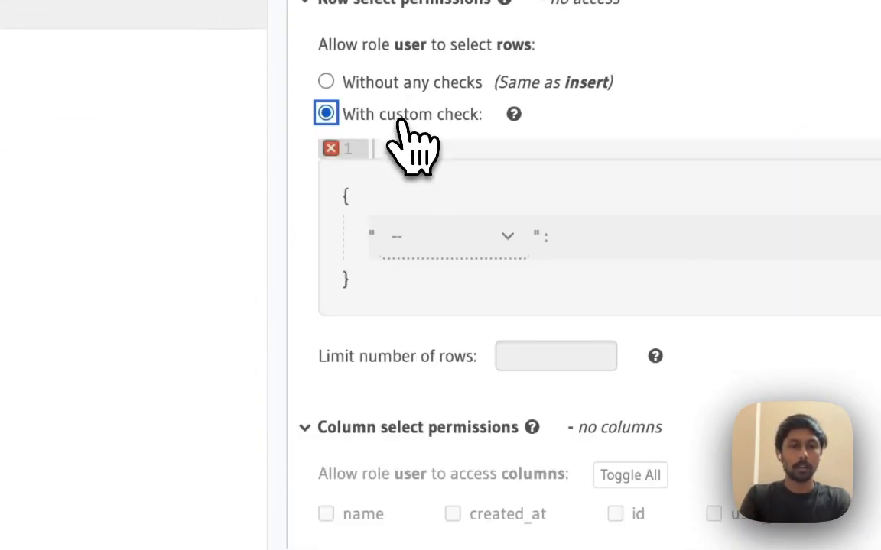
left_click(462, 252)
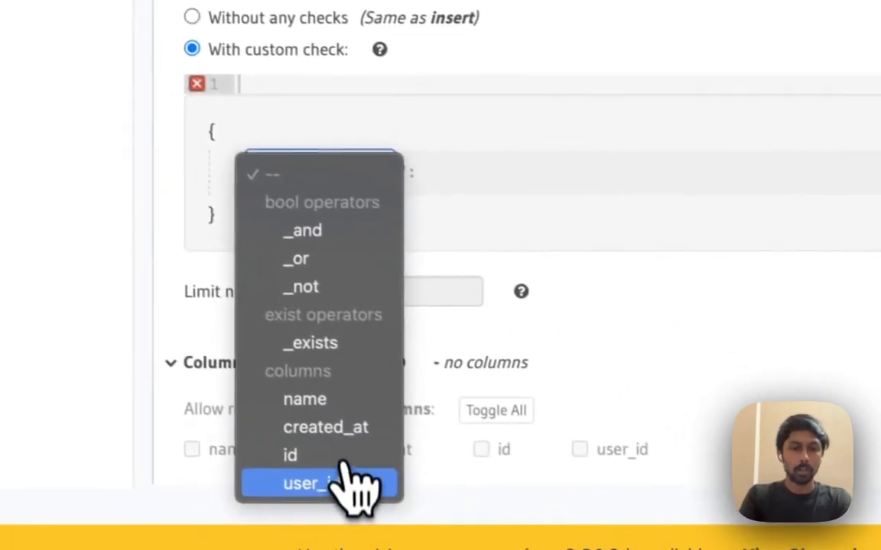
left_click(474, 545)
left_click(344, 217)
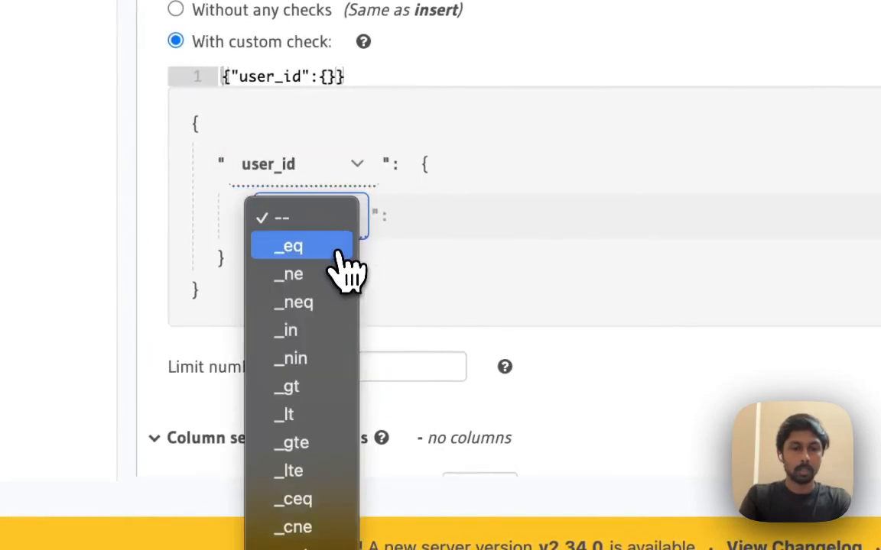
left_click(345, 248)
Allow the user role to select all columns, save the select permissions and browse the todos rows
scroll(662, 236, "down", 3)
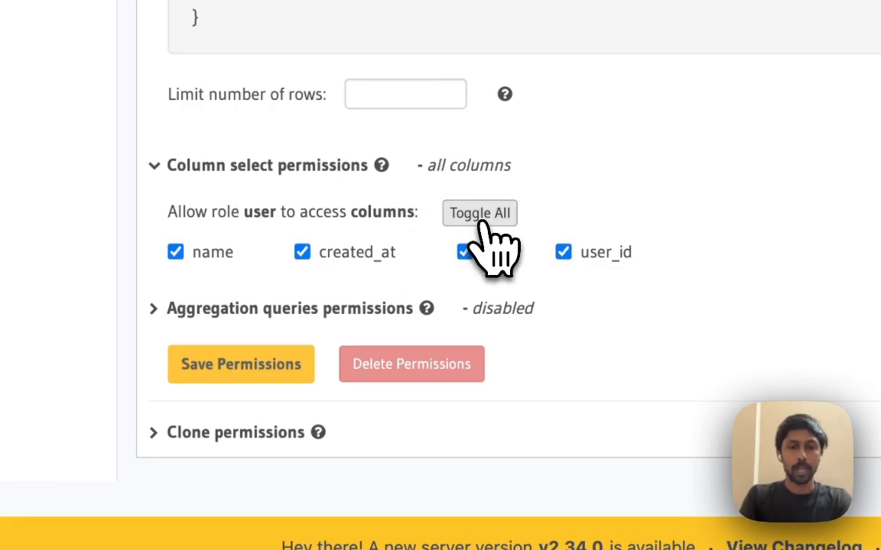
left_click(236, 359)
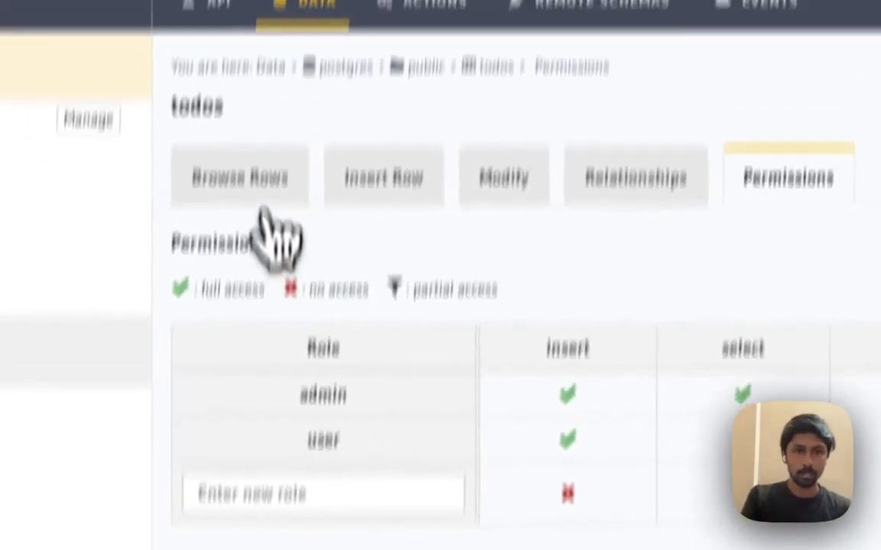
left_click(257, 194)
Switch to the Rocketgraph documentation and examine the Create React App page's setup commands
key("ctrl+Up")
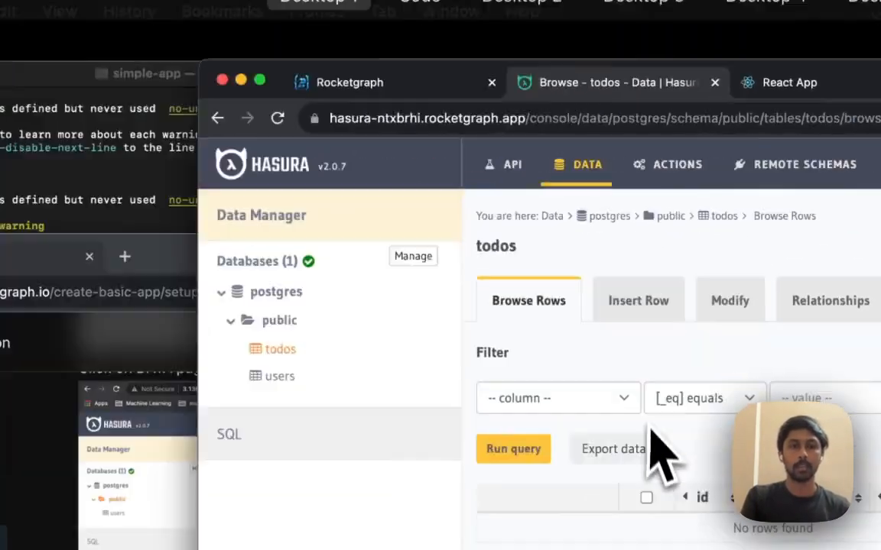
left_click(643, 474)
left_click(179, 190)
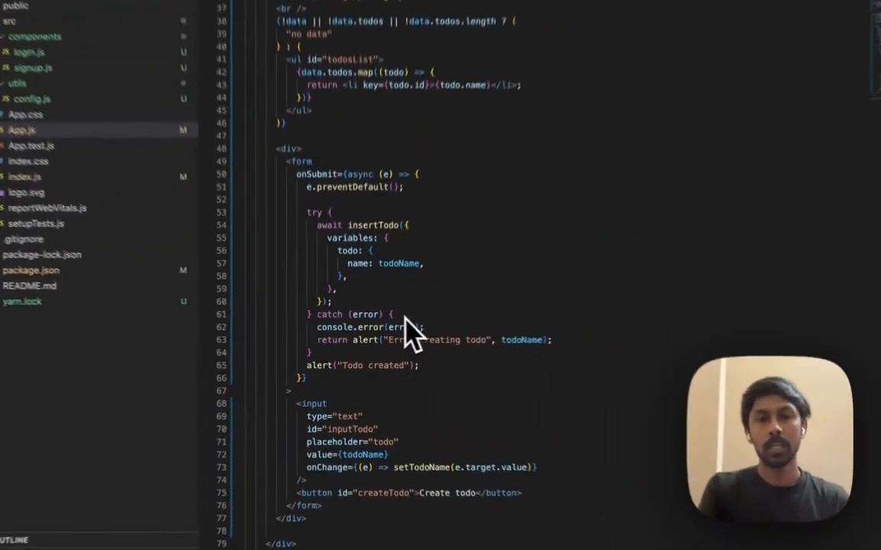
scroll(405, 275, "up", 10)
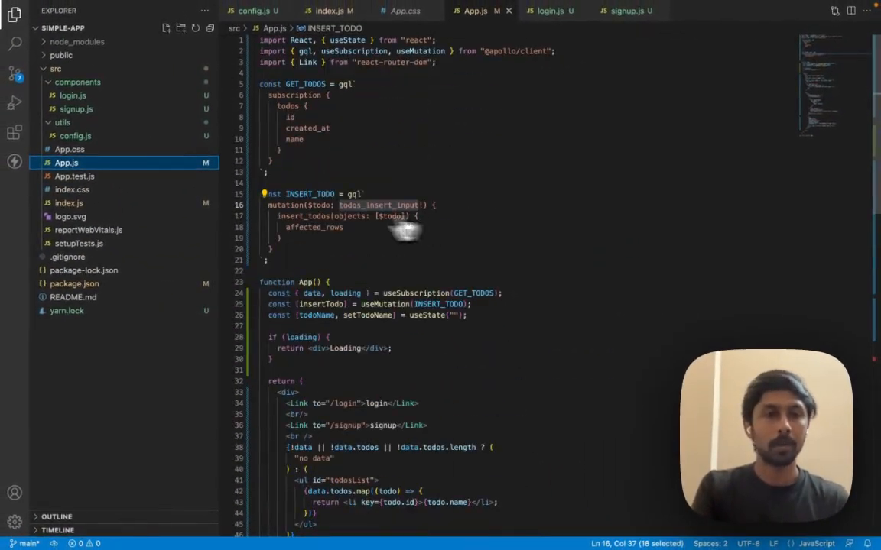
Open config.js from the utils folder in Visual Studio Code and examine the auth client's baseURL
left_click(114, 137)
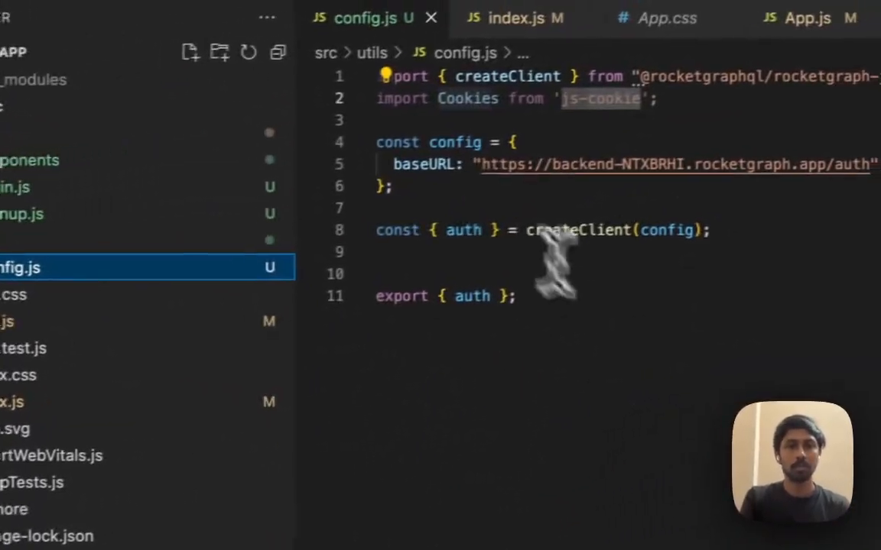
left_click(397, 188)
key("ctrl+Left")
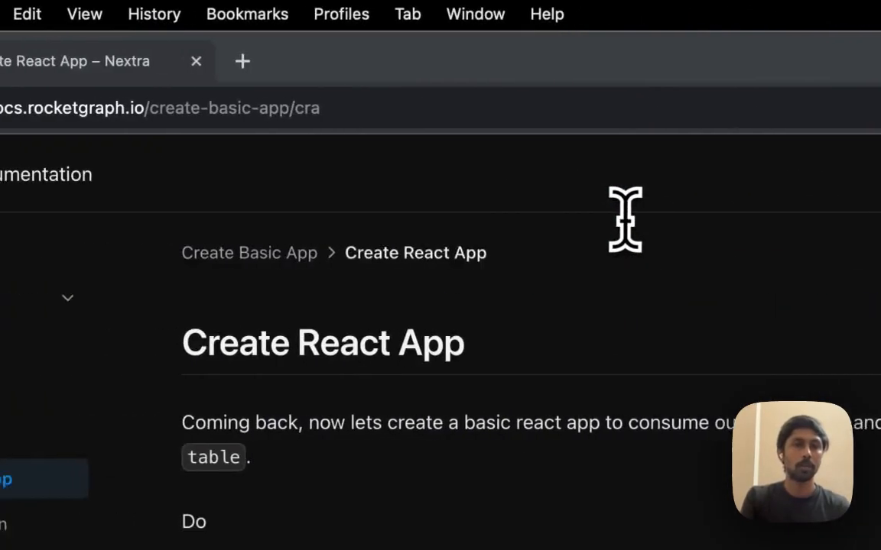
Switch to the Rocketgraph dashboard in Chrome and highlight the Backend URL on the project's auth page
key("ctrl+Up")
left_click(542, 463)
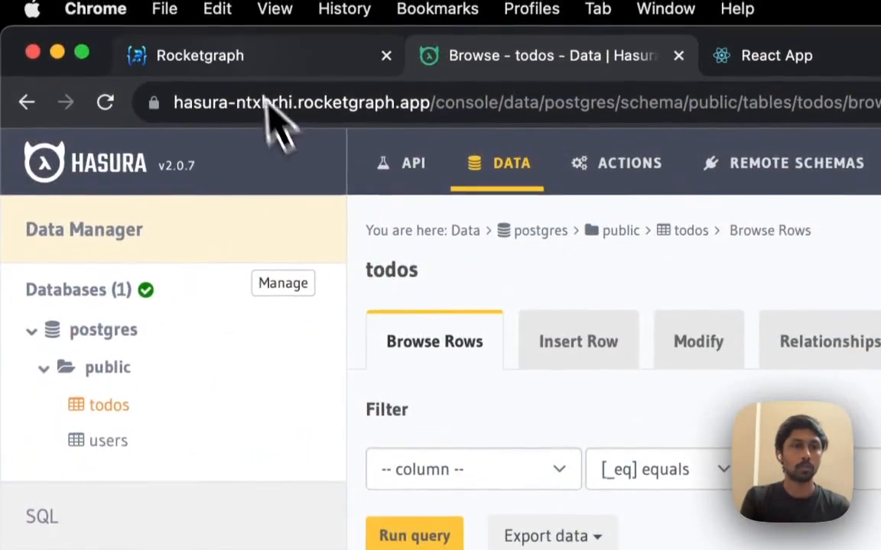
left_click(215, 52)
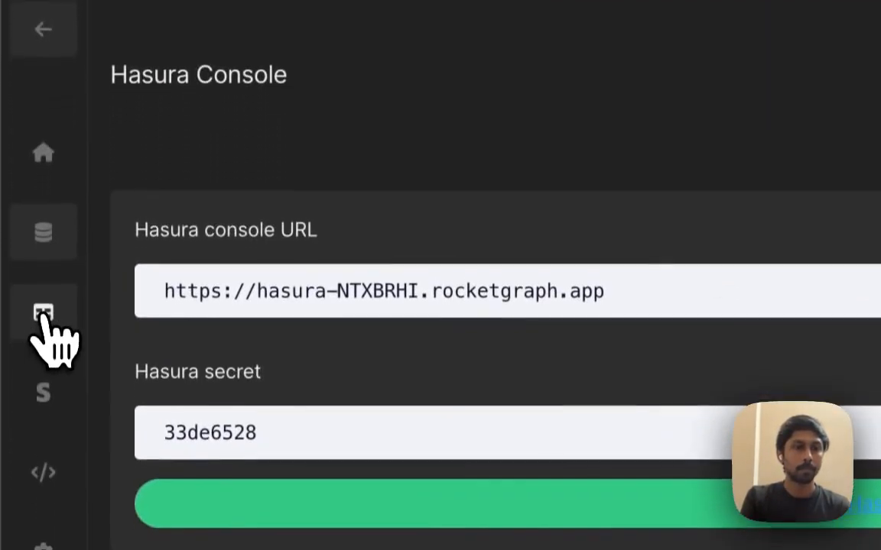
left_click(44, 315)
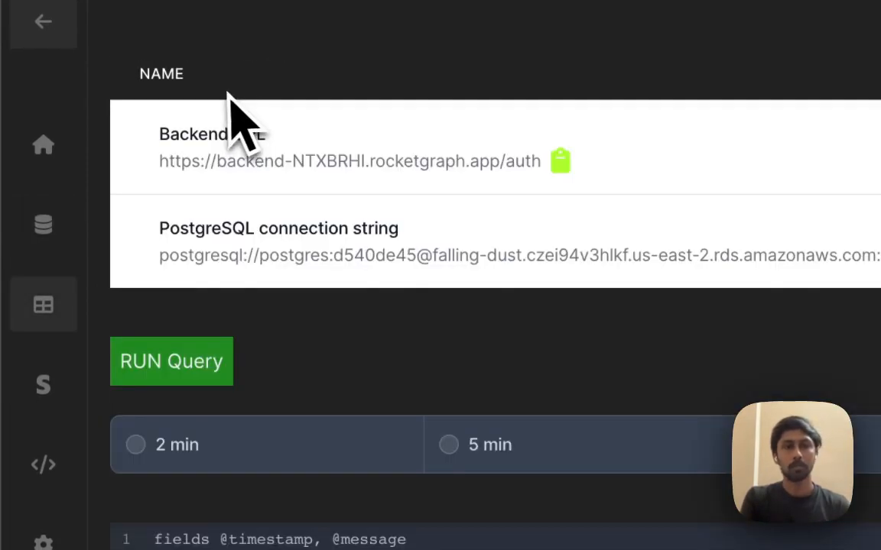
triple_click(606, 212)
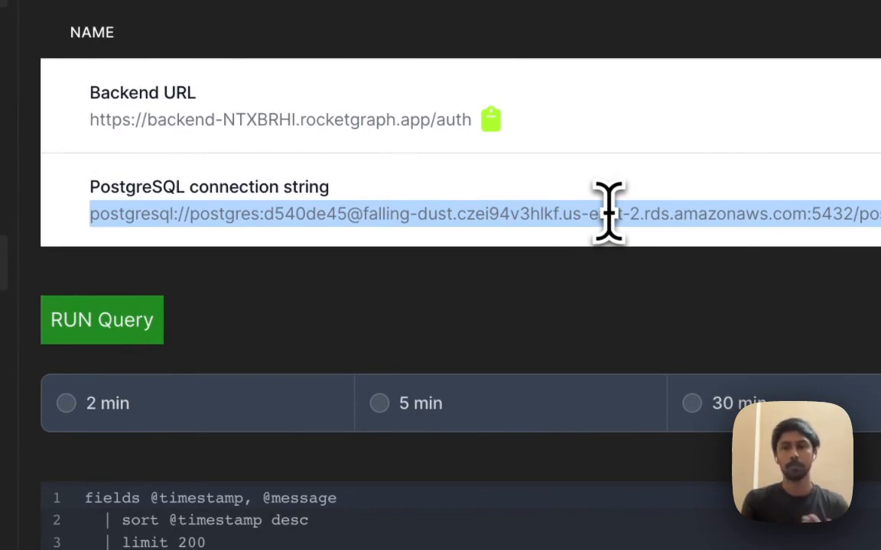
triple_click(237, 118)
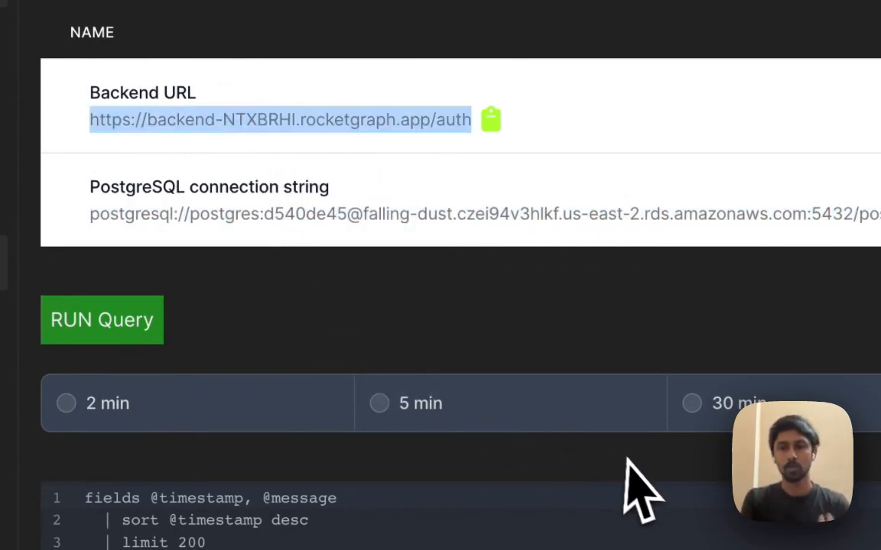
Switch to Visual Studio Code and review the code in App.js and index.js
key("ctrl+Right")
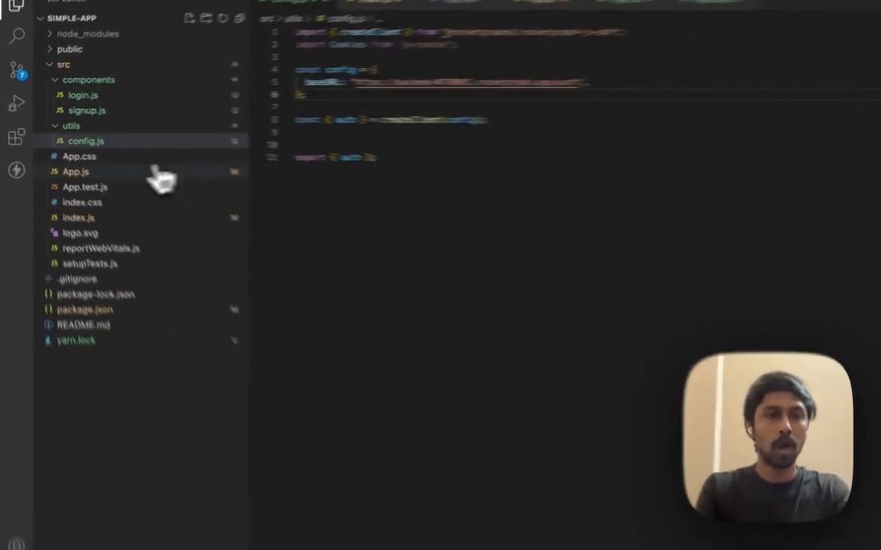
left_click(153, 163)
scroll(535, 230, "down", 10)
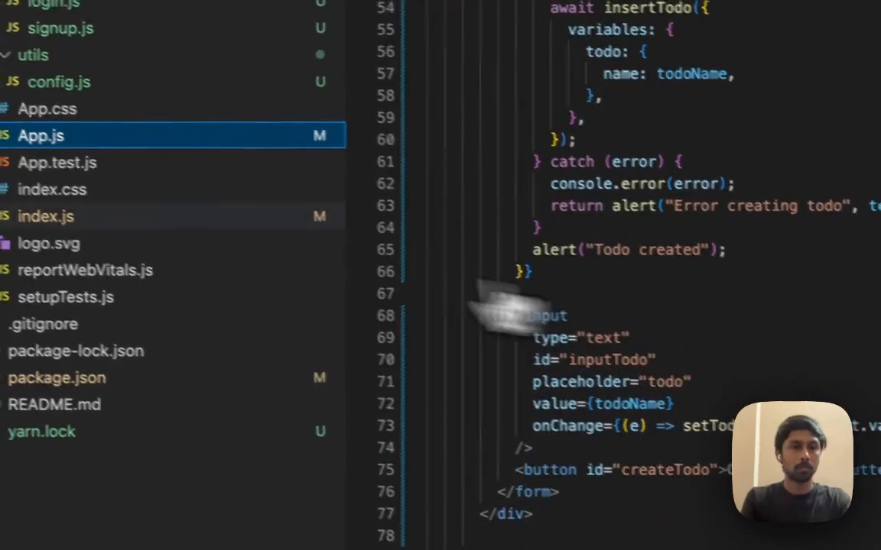
left_click(123, 218)
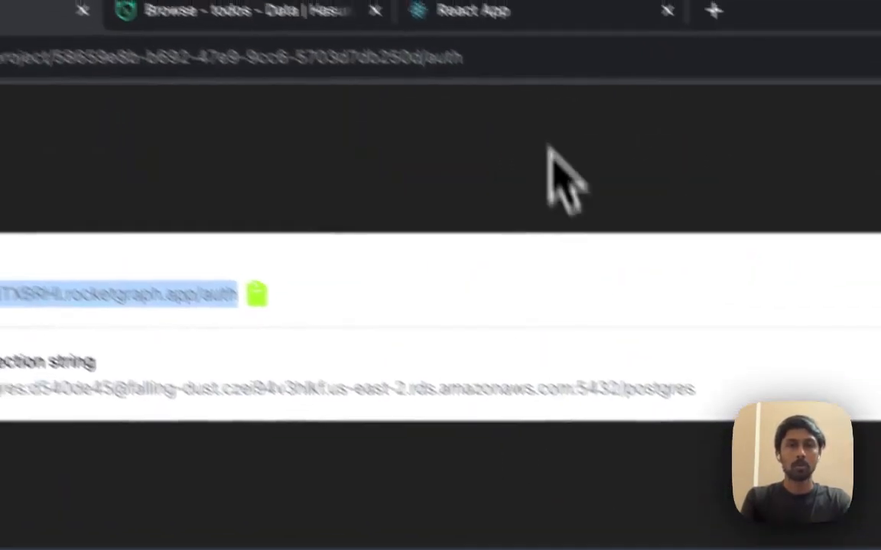
Switch to the React app at localhost:3000 in Chrome, reload it and open its signup page
left_click(612, 61)
key("super+r")
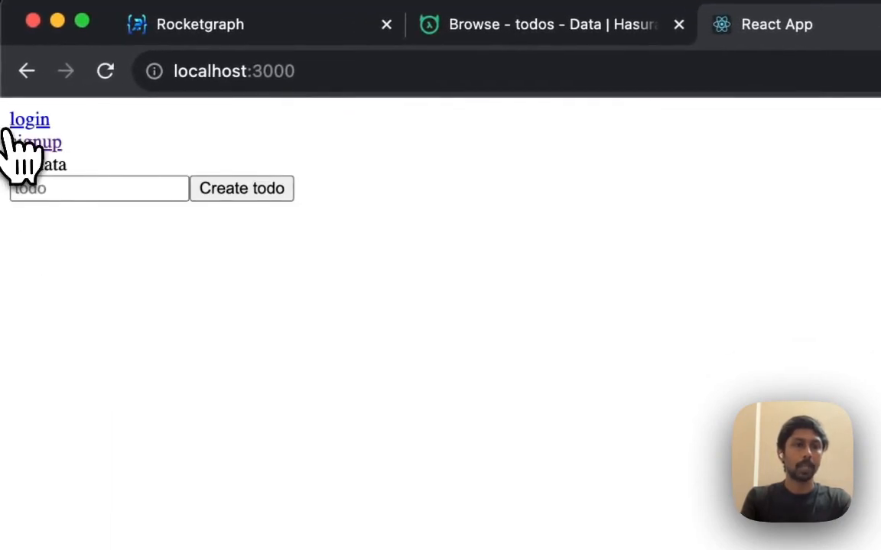
left_click(38, 145)
Fill in the test account's e-mail and password and submit the signup form
triple_click(121, 203)
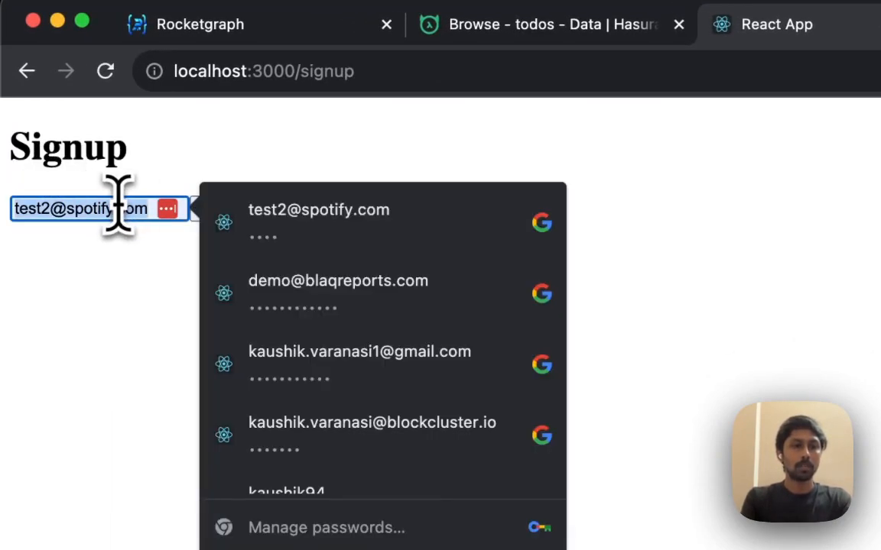
type("test@test.co")
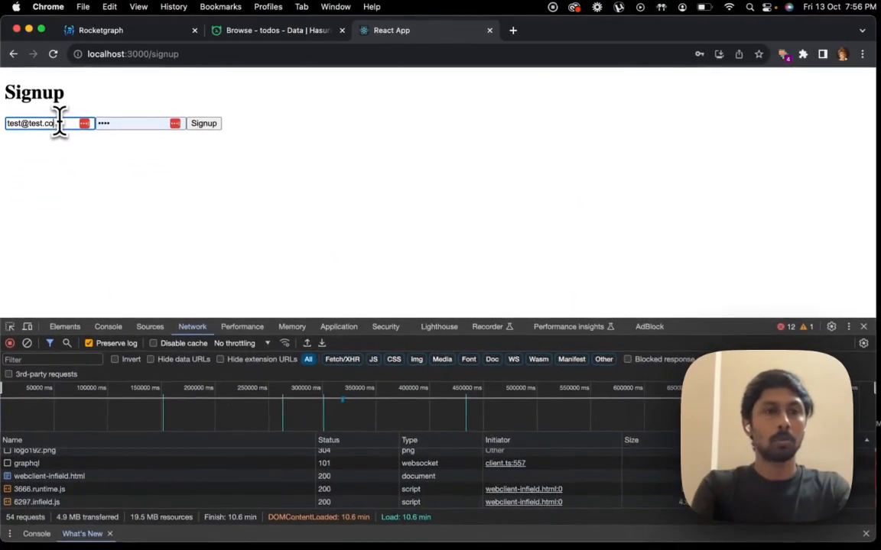
type("m")
key("Tab")
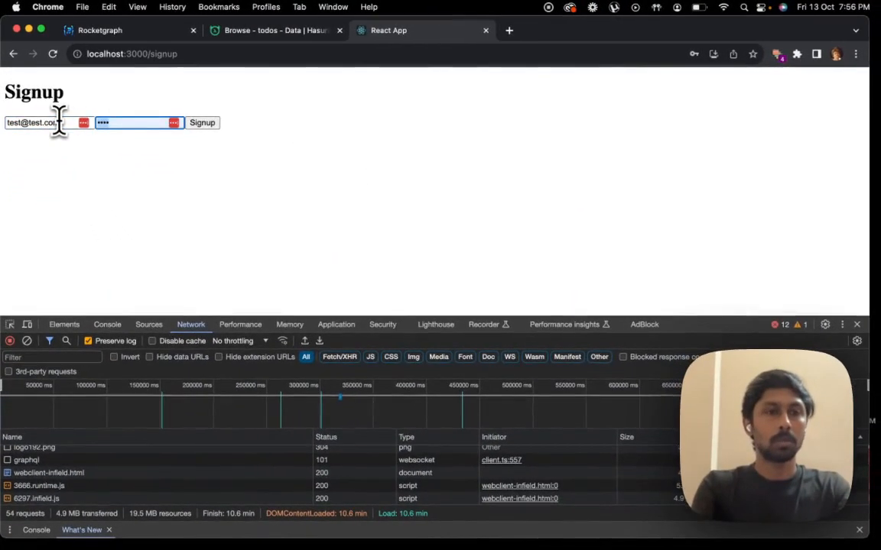
type("t")
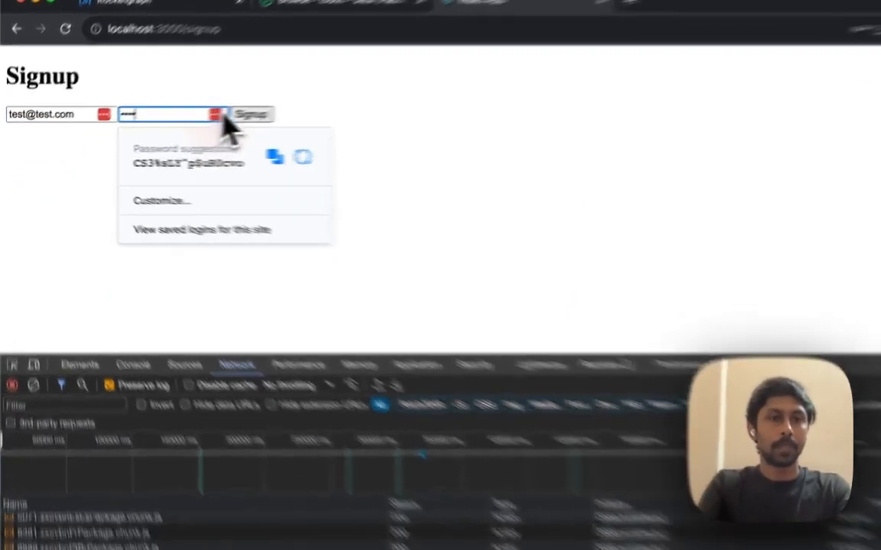
left_click(197, 123)
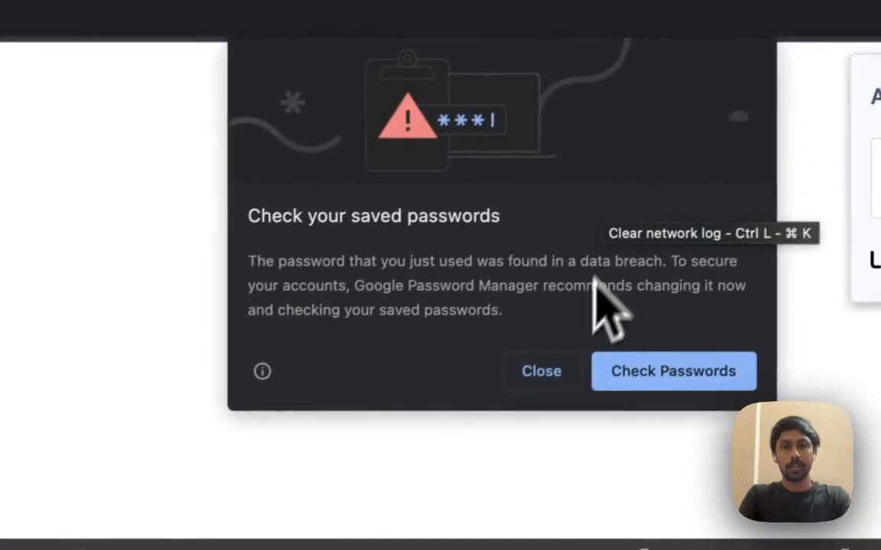
Dismiss the password breach warning and both save-password prompts without saving the login
left_click(643, 321)
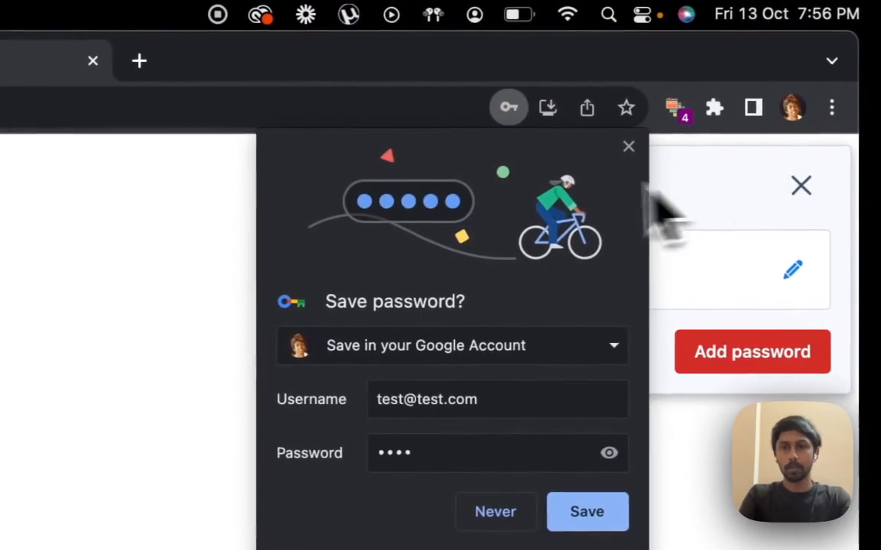
left_click(652, 143)
left_click(812, 198)
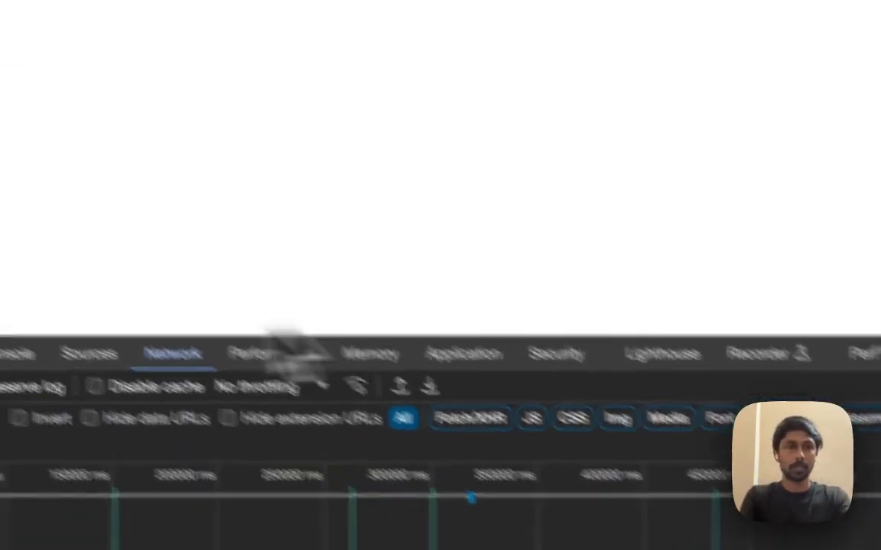
Create a todo named test, dismiss the alert and highlight the new list entry
left_click(146, 50)
type("test")
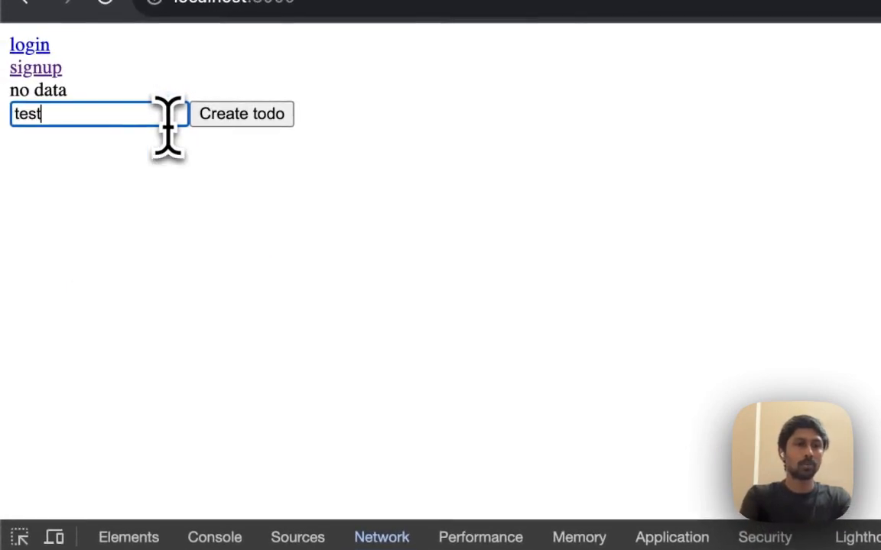
left_click(276, 120)
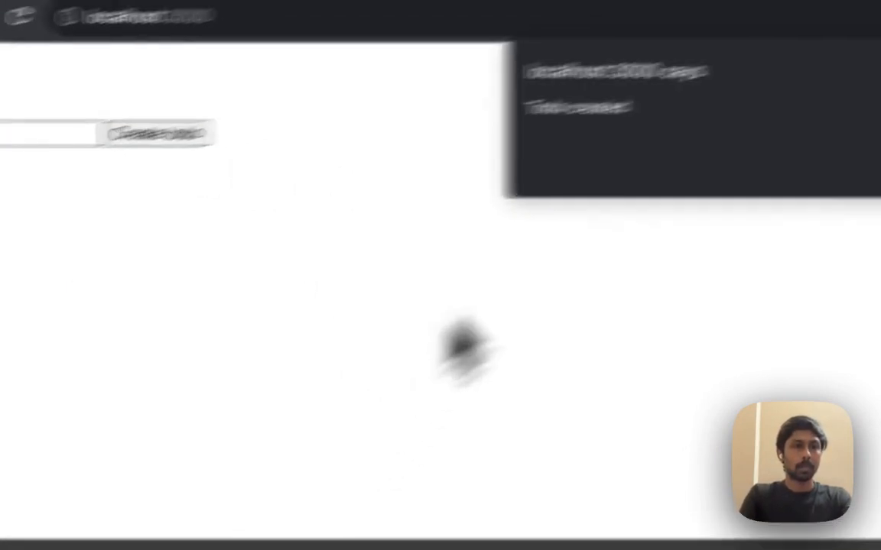
left_click(658, 245)
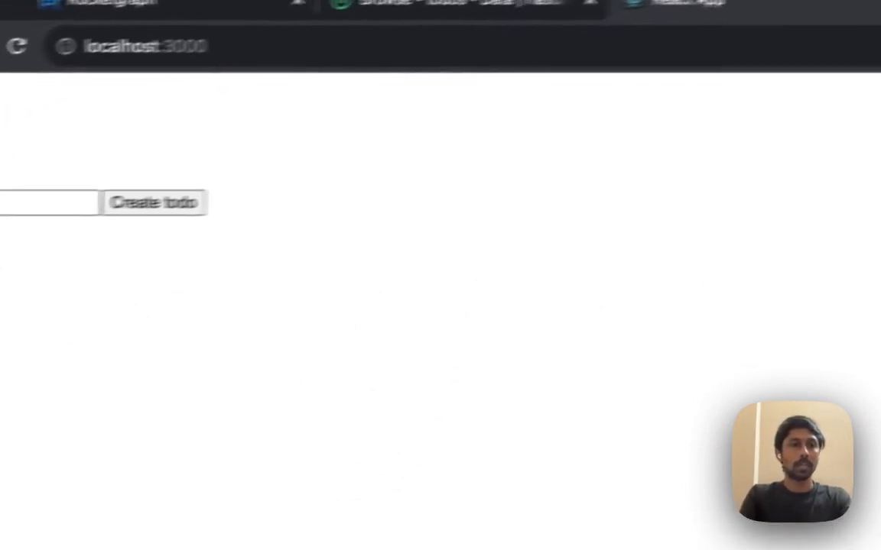
left_click_drag(50, 148, 126, 159)
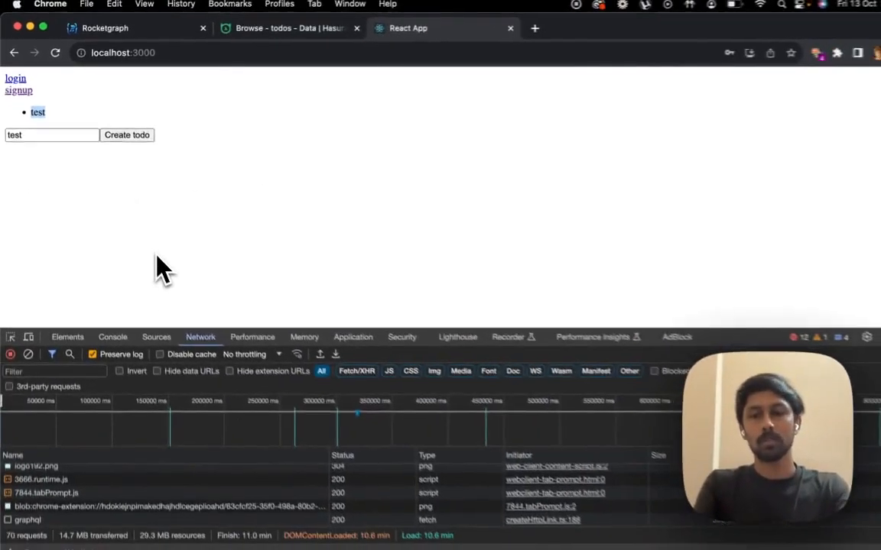
Return to the Rocketgraph documentation and examine the index.js code and gqlEndpoint instructions for the React app
key("ctrl+Up")
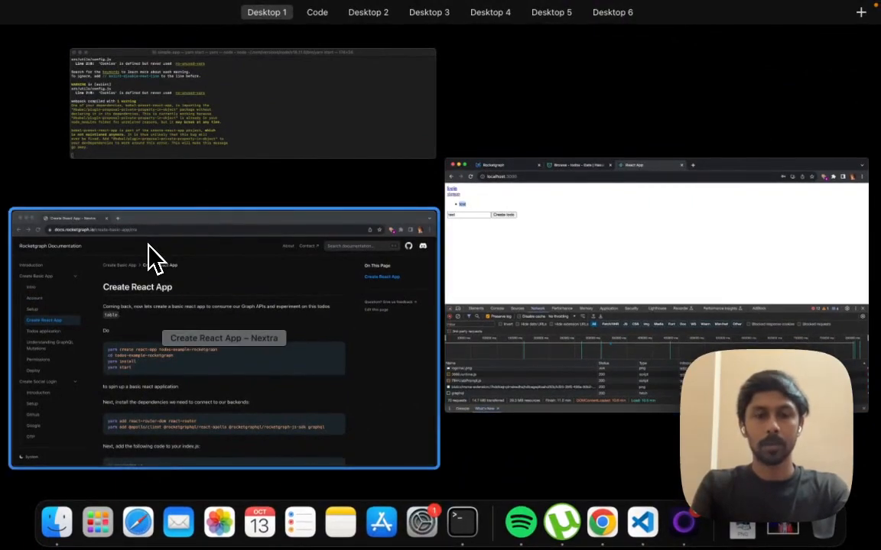
left_click(153, 258)
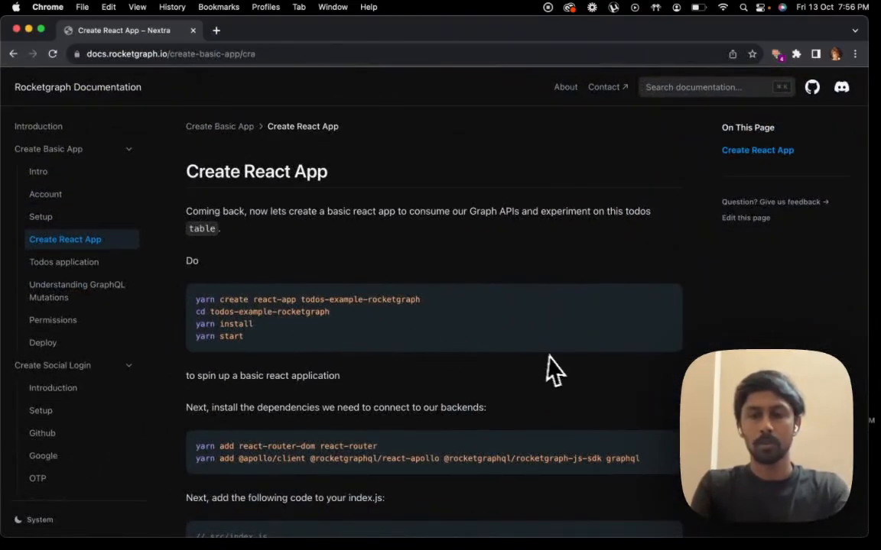
scroll(521, 413, "down", 5)
scroll(156, 354, "down", 5)
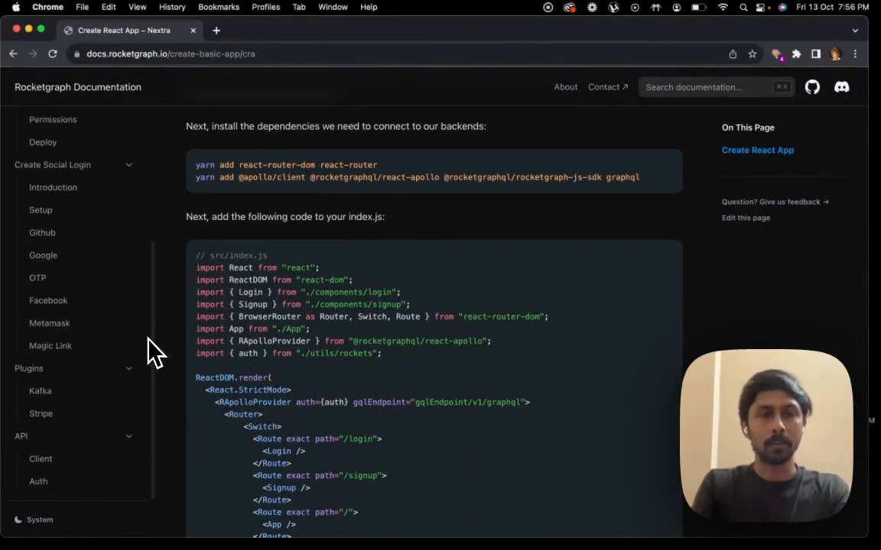
scroll(81, 394, "down", 5)
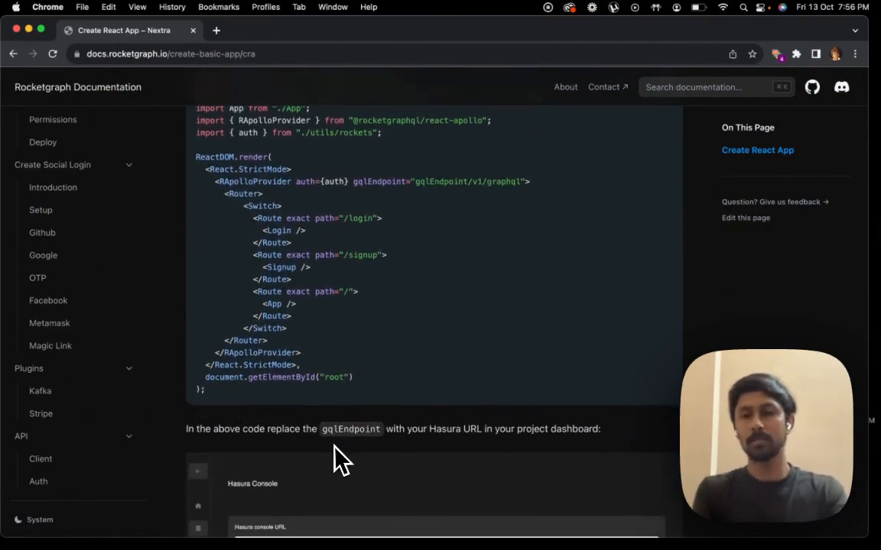